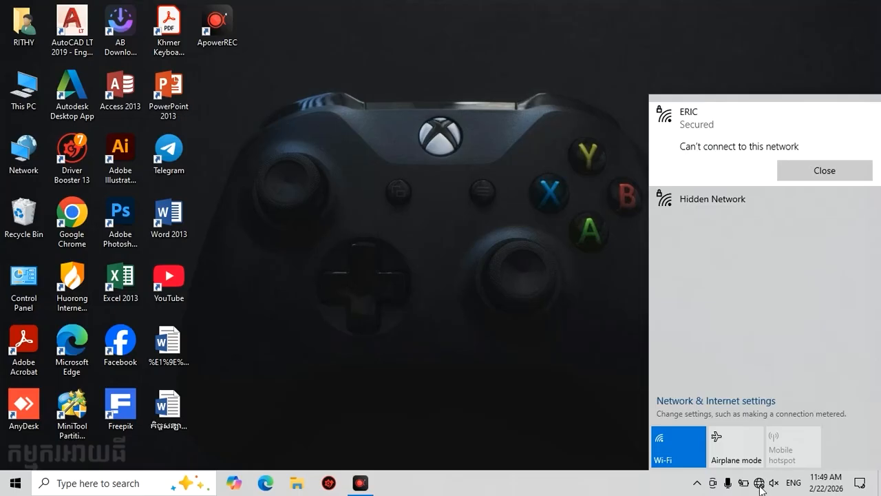
# - Open the network adapter settings through Network and Sharing Center in Control Panel
pyautogui.click(352, 369)
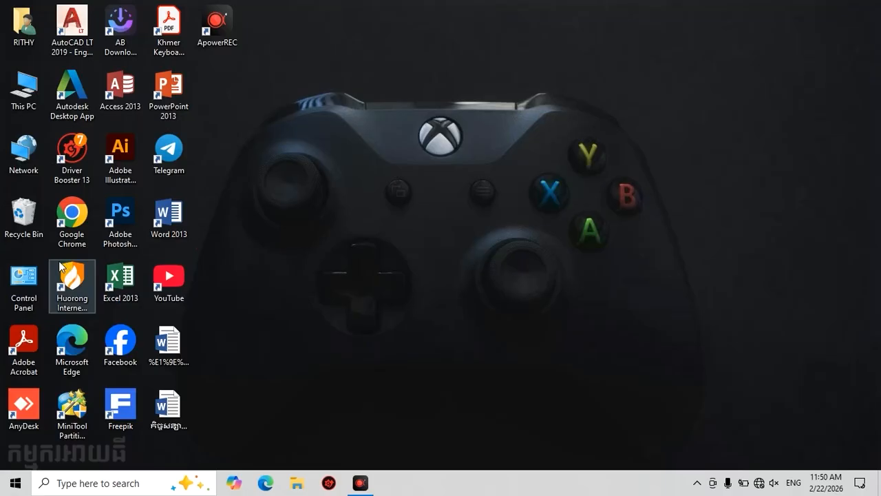
pyautogui.doubleClick(23, 279)
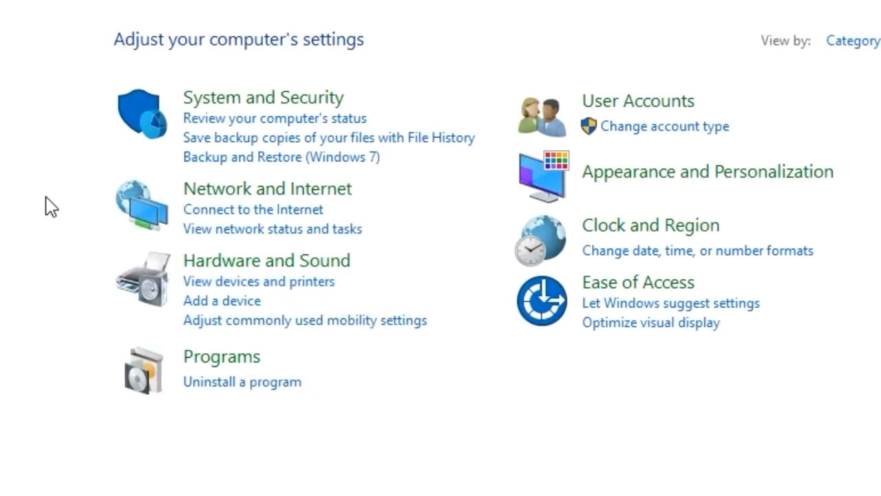
pyautogui.click(285, 190)
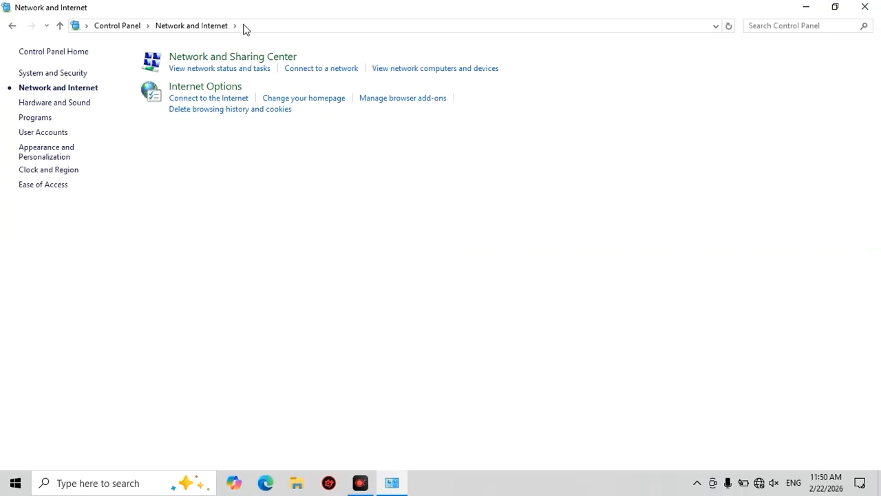
pyautogui.click(233, 57)
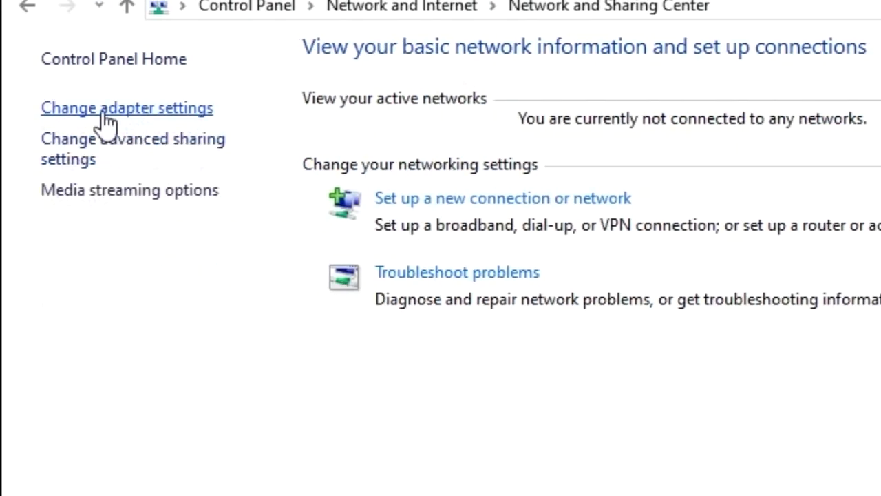
pyautogui.click(107, 112)
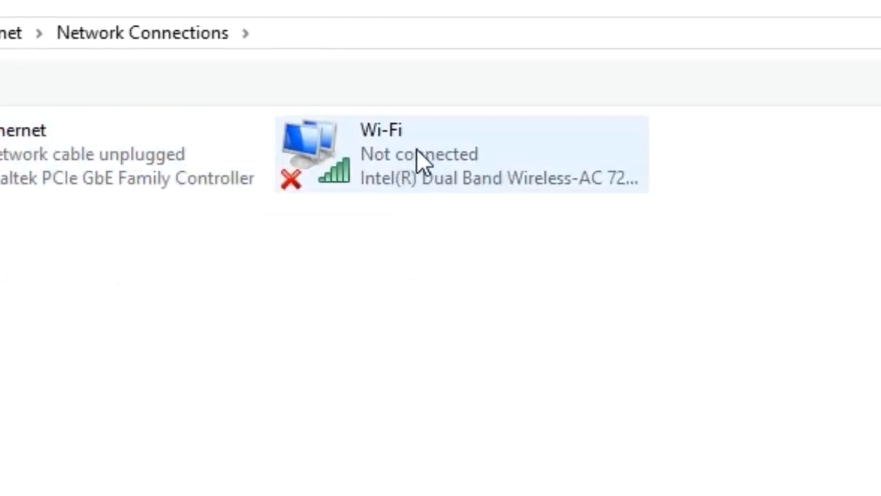
# - Diagnose the Wi-Fi adapter and have the diagnostics show the list of available networks
pyautogui.click(414, 154)
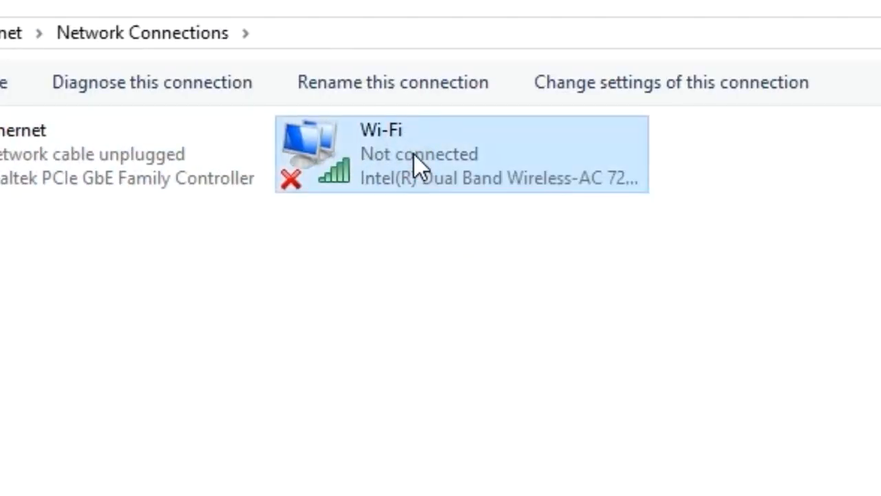
pyautogui.rightClick(414, 154)
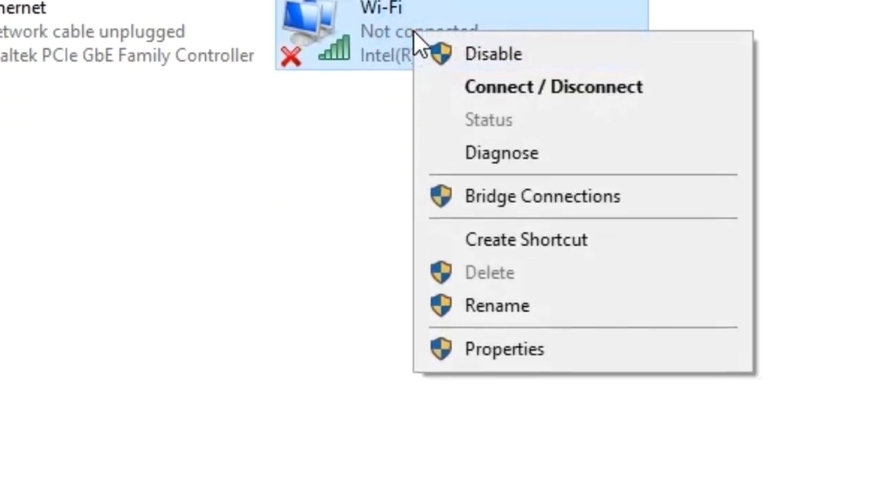
pyautogui.click(526, 154)
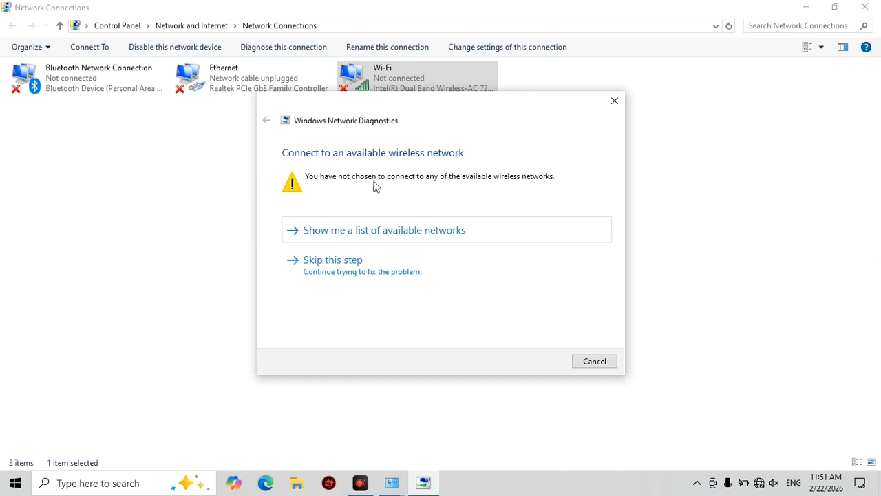
pyautogui.click(489, 186)
pyautogui.click(432, 230)
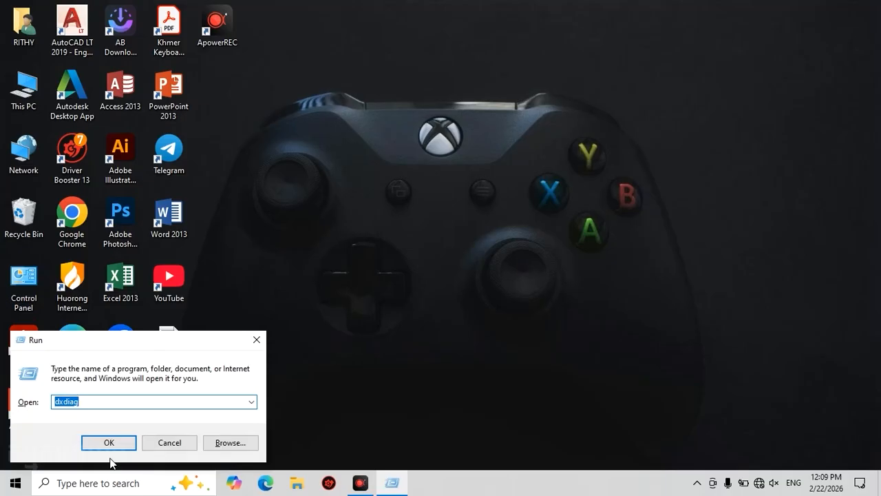
# - Open Network Connections by running the command ncpa.cpl
pyautogui.press('BackSpace')
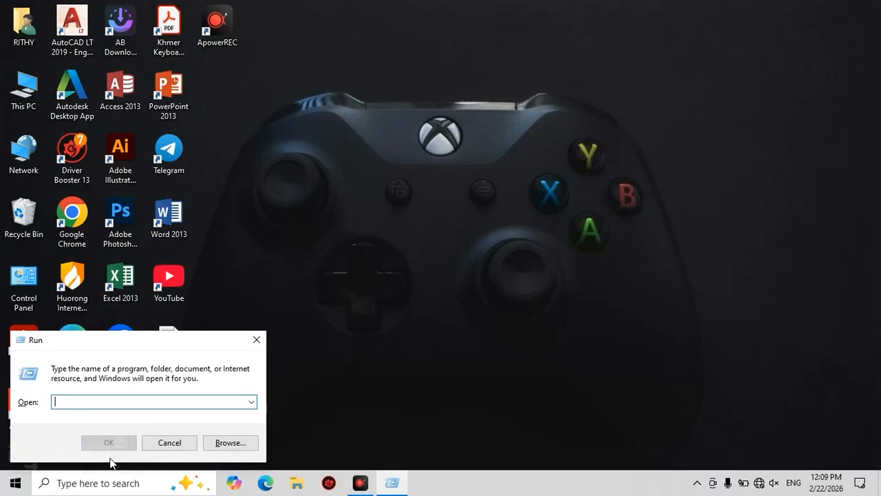
pyautogui.write('ncpa')
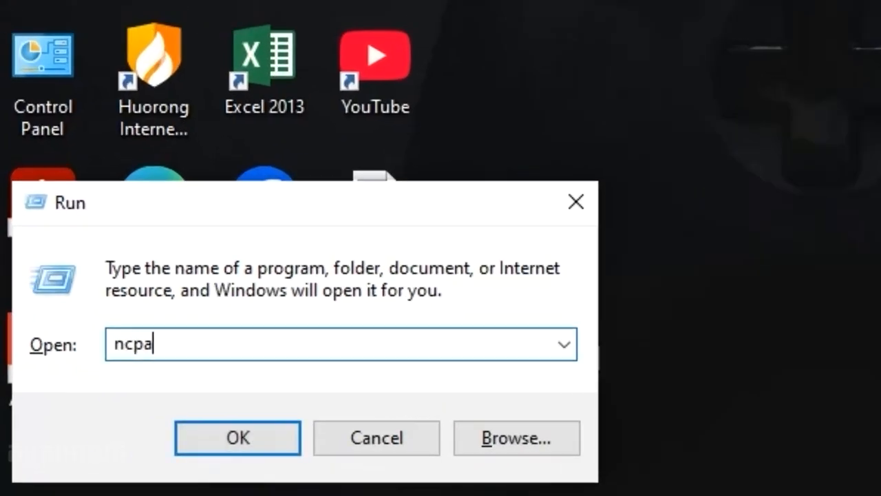
pyautogui.write('.cpl')
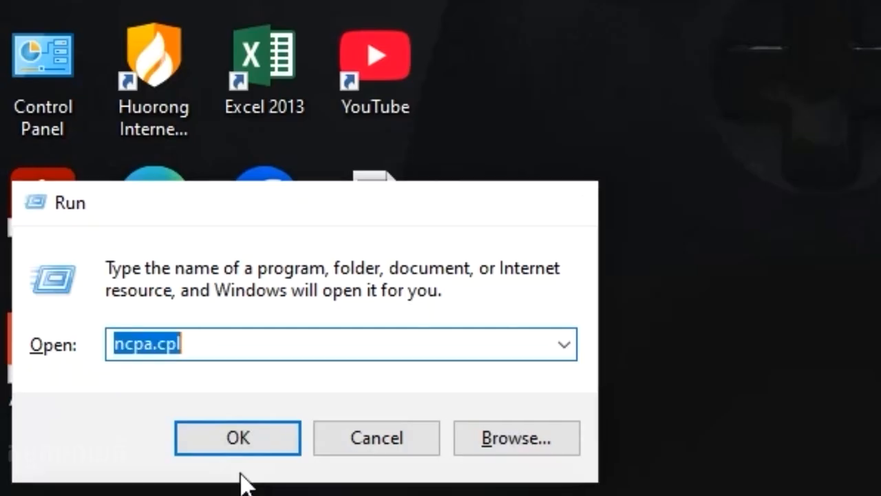
pyautogui.click(238, 438)
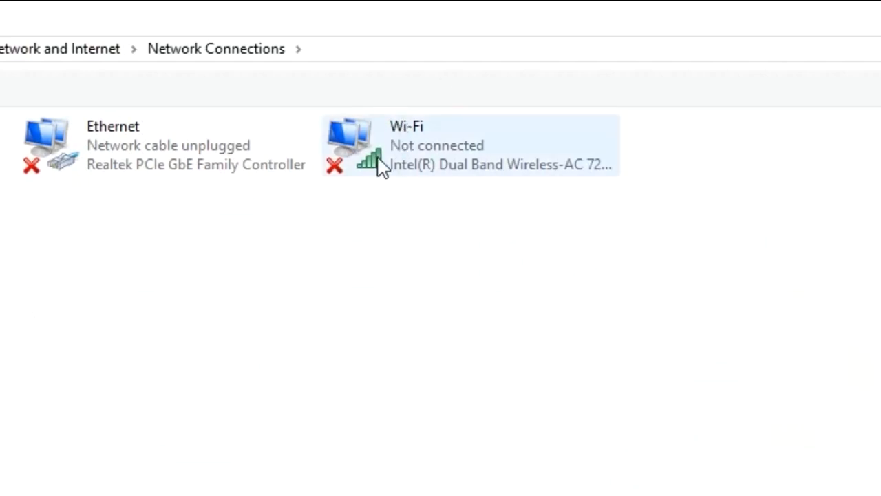
# - Disable Internet Protocol Version 6 (TCP/IPv6) in the Wi-Fi adapter's properties and accept disabling the dependent features
pyautogui.rightClick(425, 151)
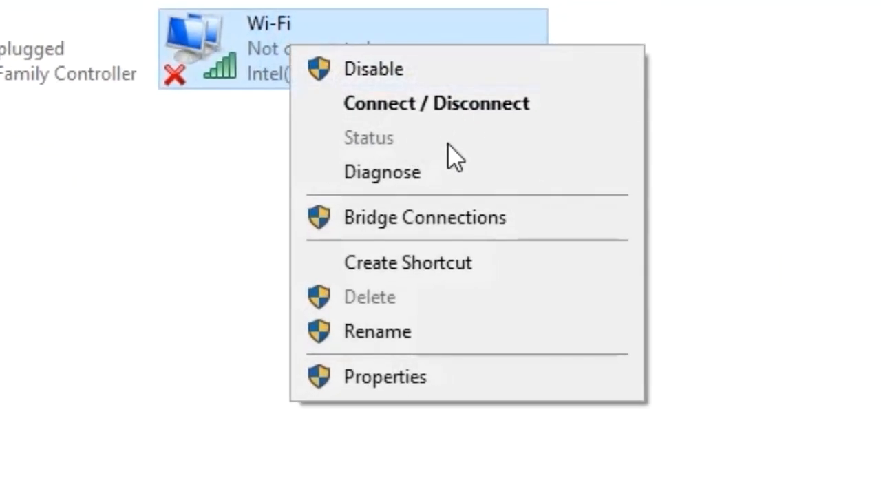
pyautogui.click(407, 389)
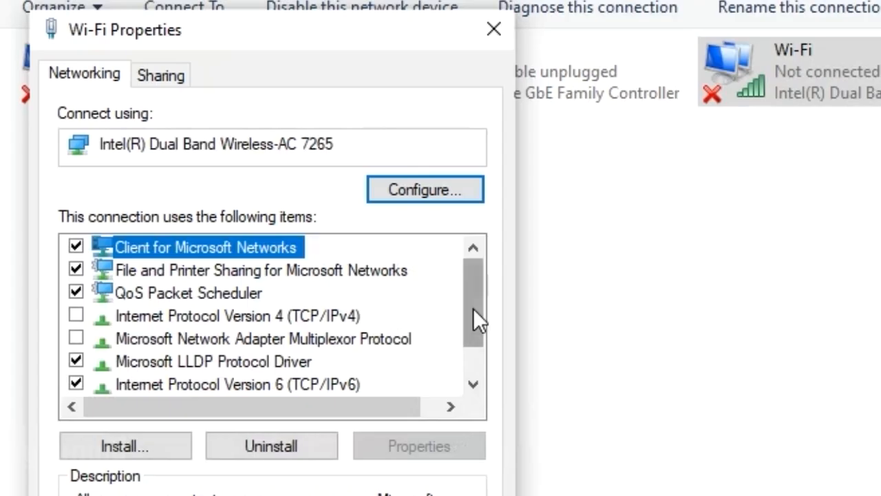
pyautogui.moveTo(473, 308); pyautogui.dragTo(475, 333)
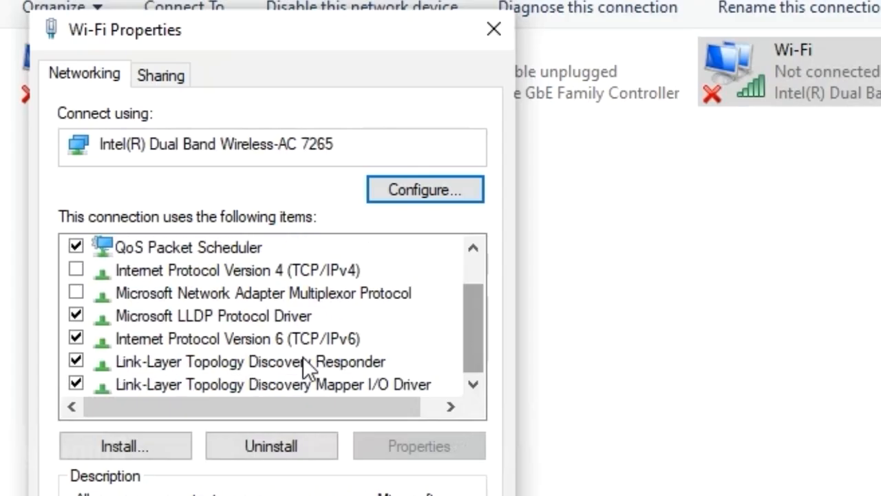
pyautogui.click(76, 338)
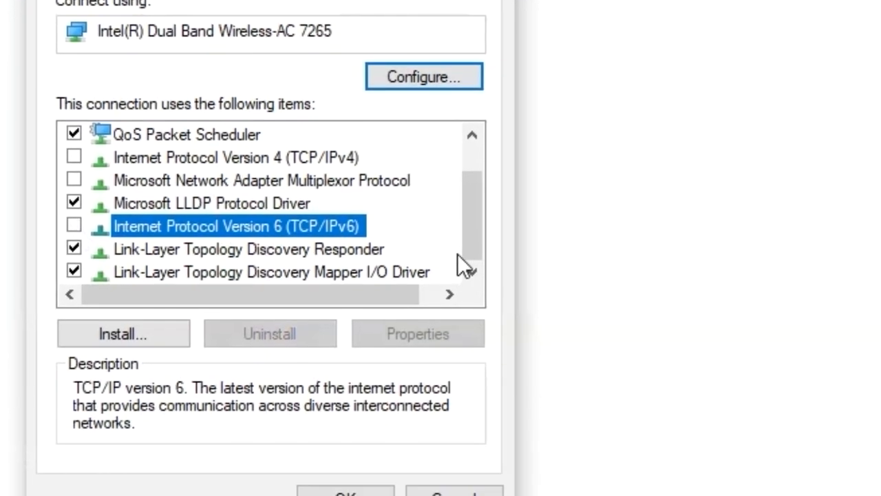
pyautogui.click(356, 391)
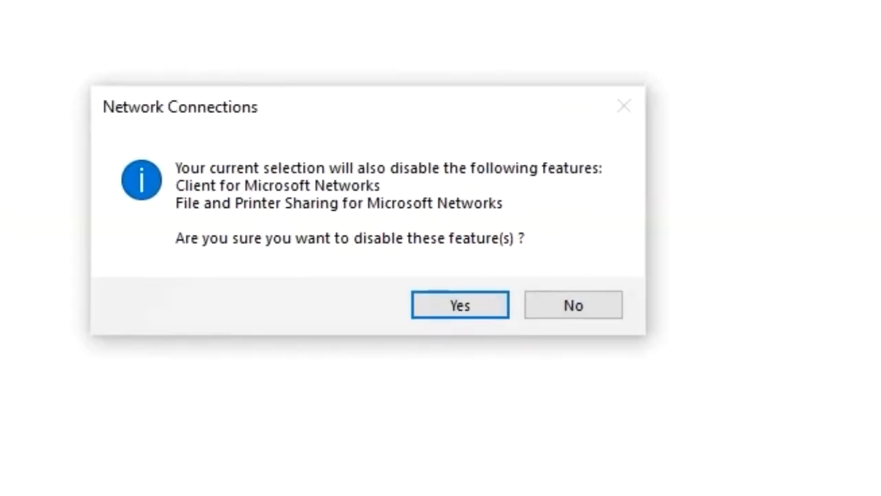
pyautogui.click(470, 305)
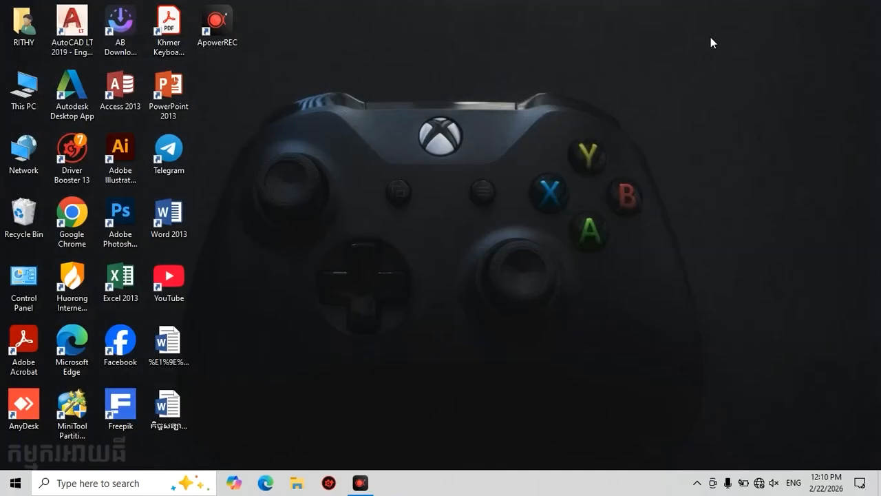
# - Refresh the desktop and try to join the secured, non-hidden Wi-Fi network by entering its network security key
pyautogui.rightClick(711, 38)
pyautogui.click(751, 76)
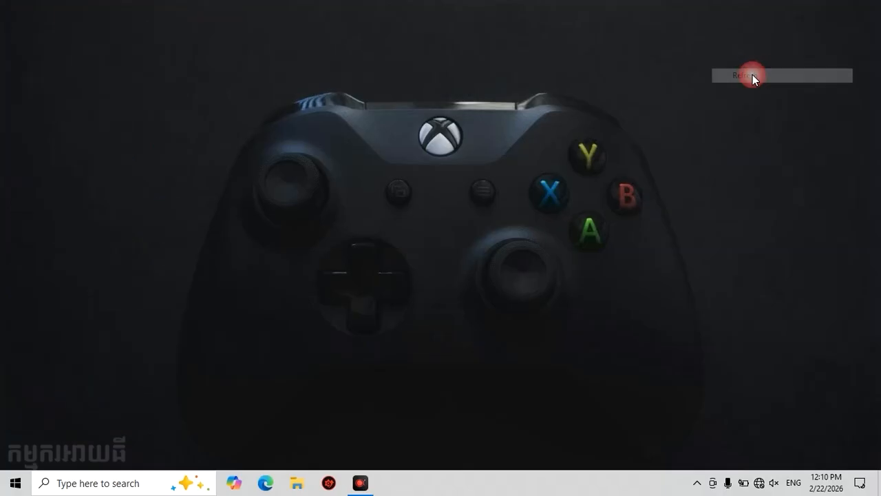
pyautogui.click(759, 484)
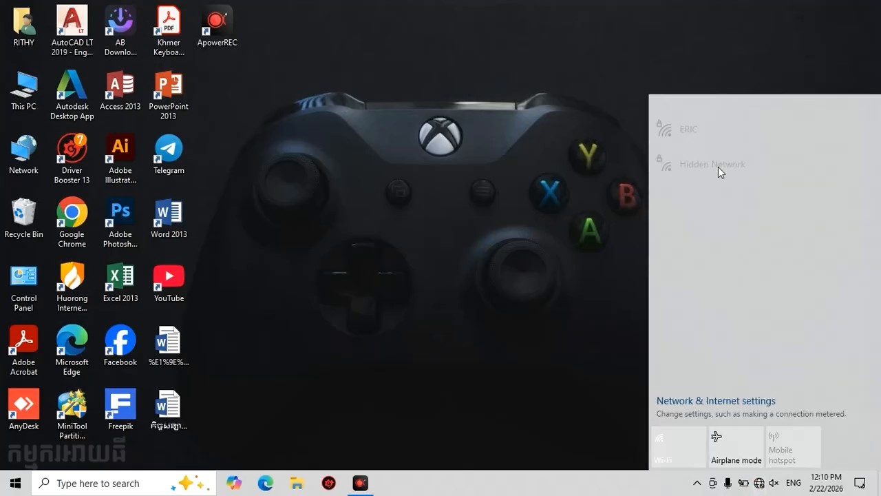
pyautogui.click(716, 120)
pyautogui.click(806, 174)
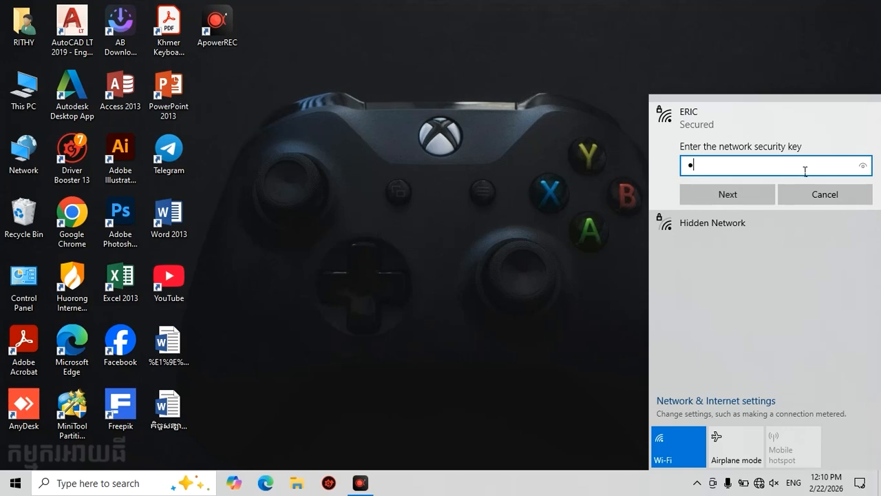
pyautogui.click(702, 193)
pyautogui.click(726, 232)
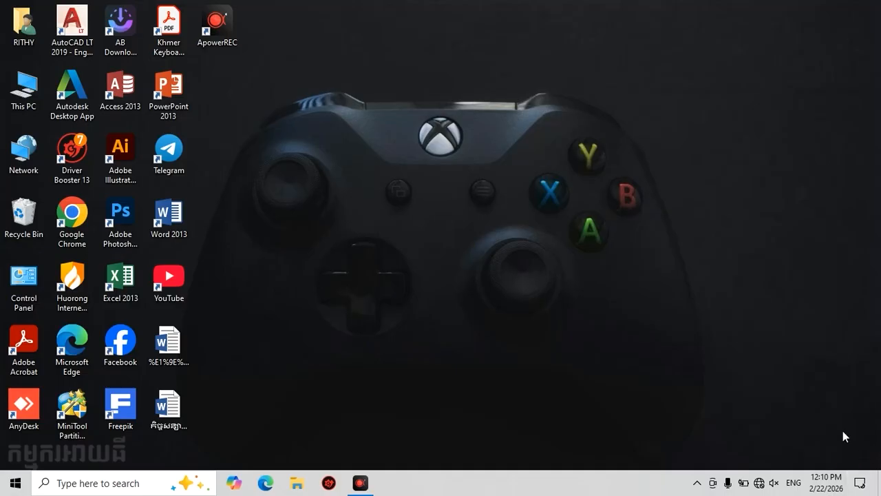
# - Search Windows for "ser" and open the Services console
pyautogui.click(206, 482)
pyautogui.write('ser')
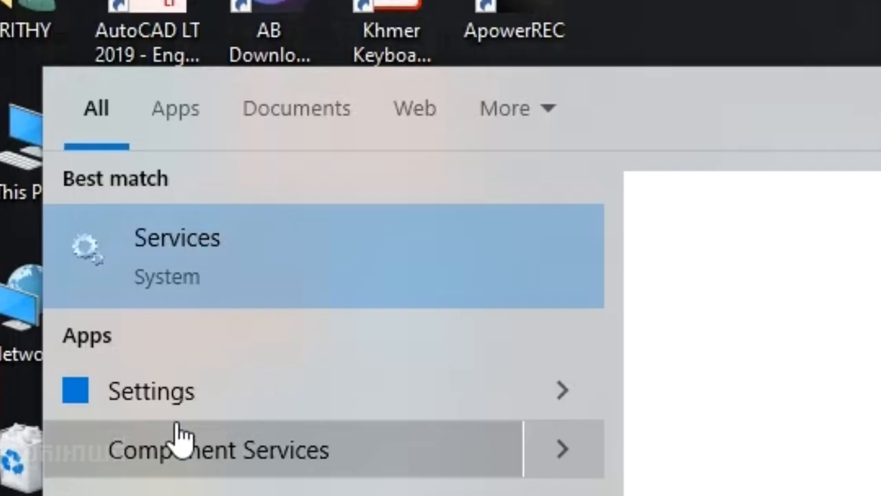
pyautogui.click(285, 236)
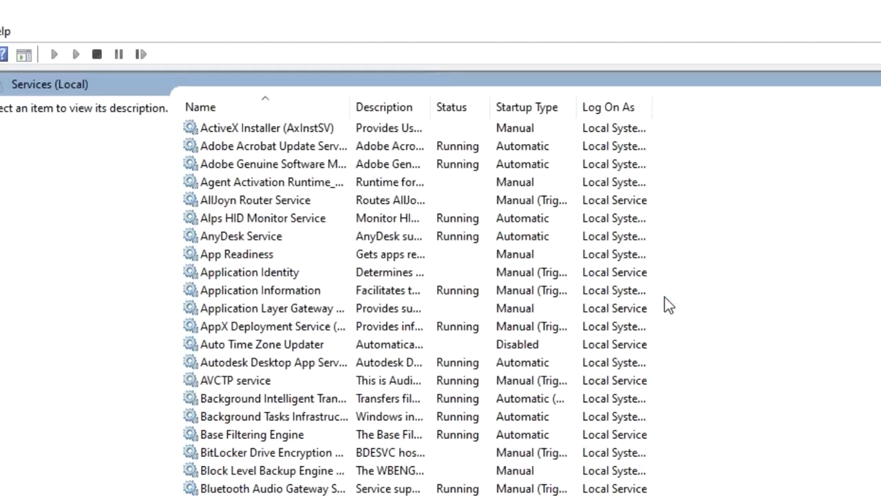
# - Start the Wi-Fi Direct Services Connection Manager Service
pyautogui.click(250, 296)
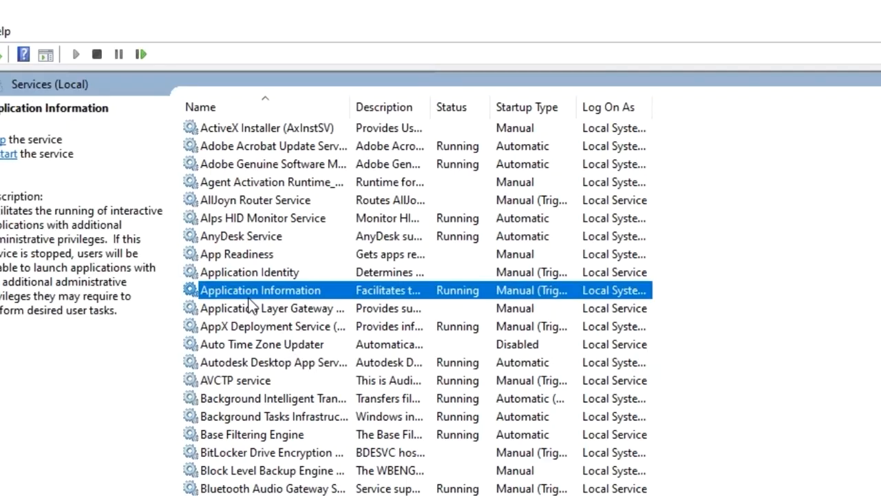
pyautogui.press('w')
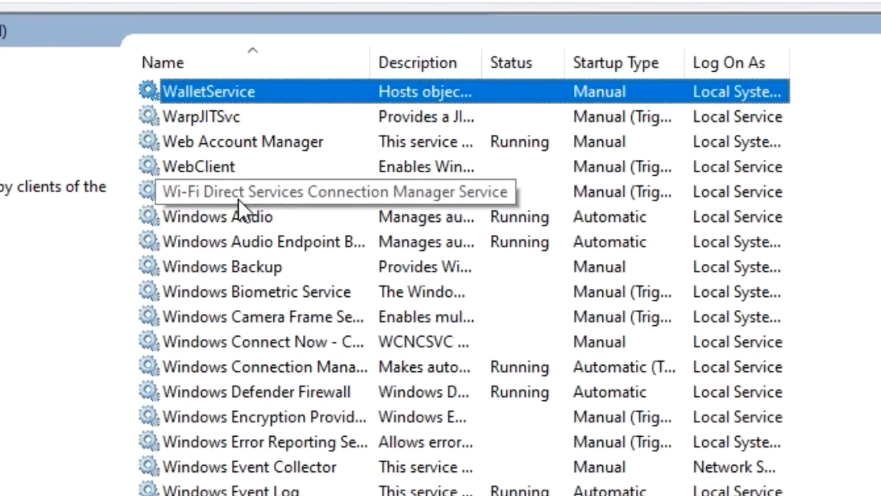
pyautogui.rightClick(245, 199)
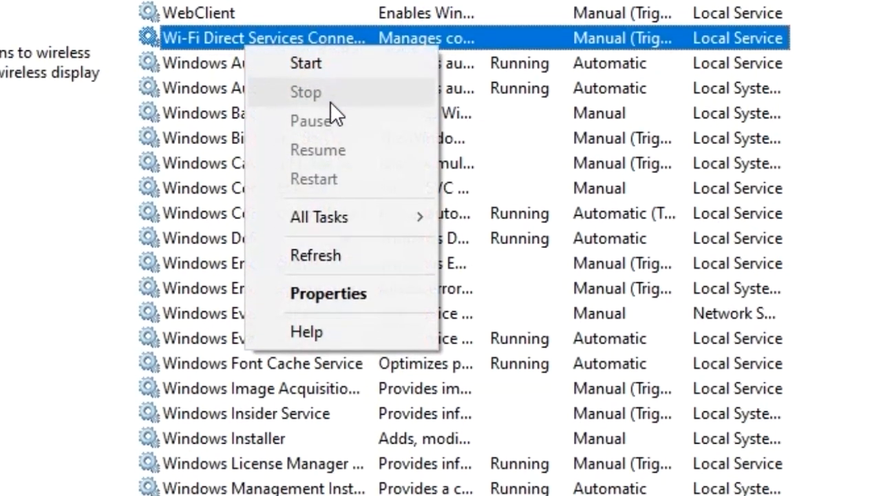
pyautogui.click(335, 73)
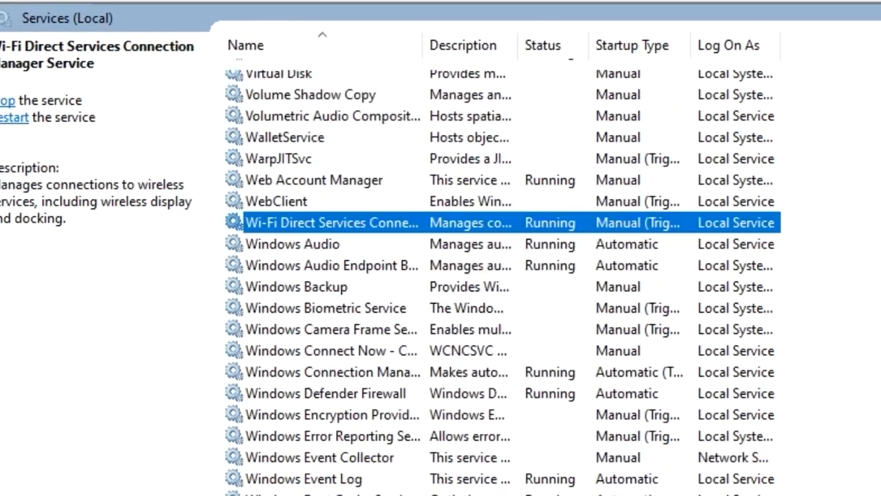
# - Find the WLAN AutoConfig service in the services list and restart it
pyautogui.scroll(15, 503, 276)
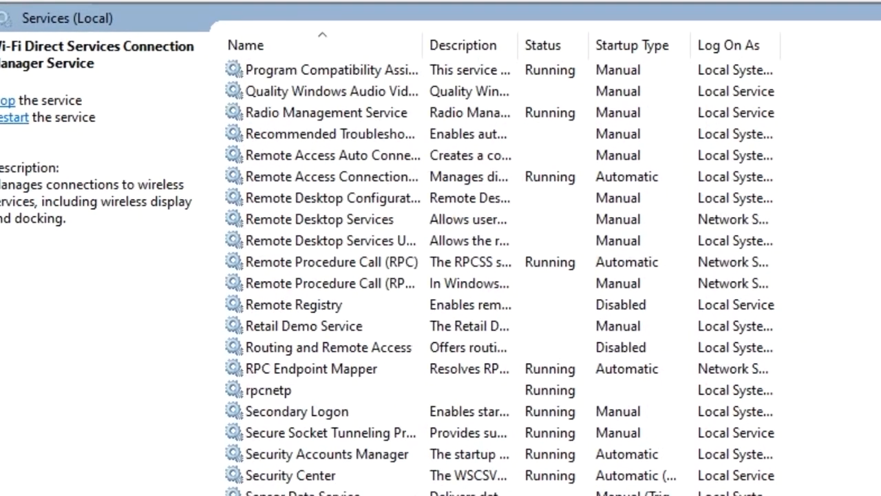
pyautogui.scroll(-10, 503, 276)
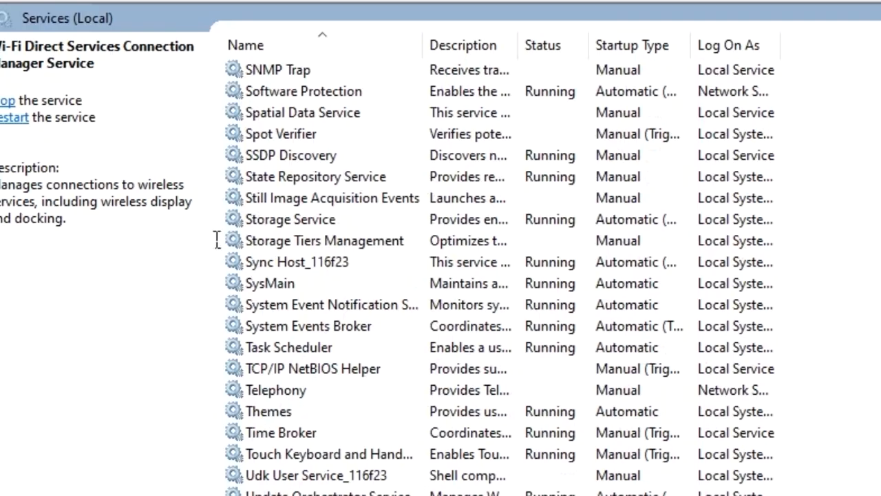
pyautogui.click(372, 250)
pyautogui.press('w')
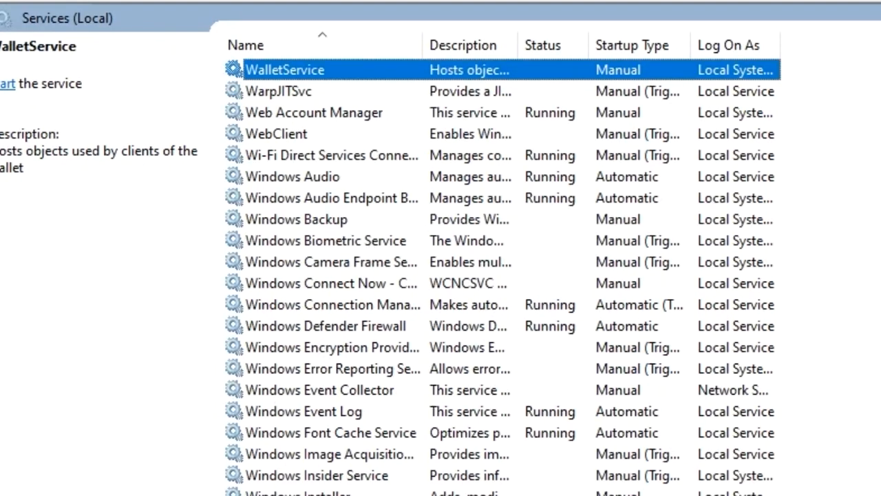
pyautogui.click(298, 494)
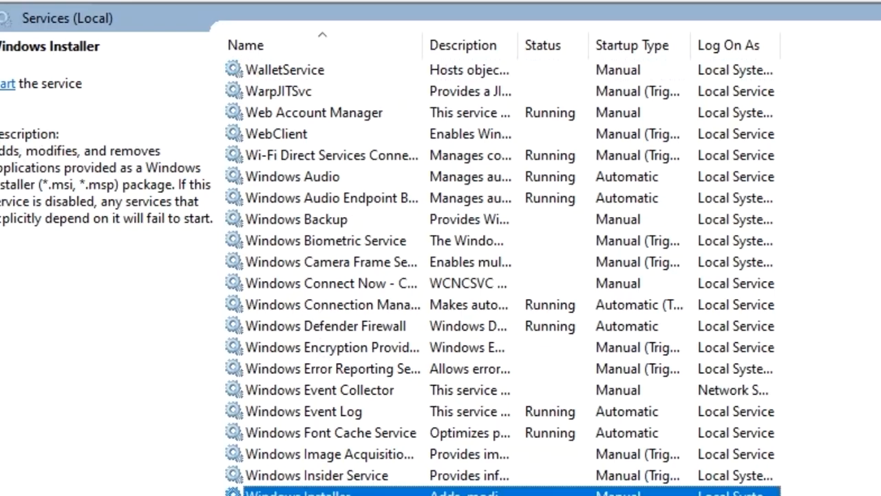
pyautogui.press('Down')
pyautogui.press('Down')
pyautogui.press('Down')
pyautogui.press('Down')
pyautogui.press('Down')
pyautogui.press('Down')
pyautogui.press('Down')
pyautogui.press('Down')
pyautogui.press('Down')
pyautogui.press('Down')
pyautogui.press('Down')
pyautogui.press('Down')
pyautogui.press('Down')
pyautogui.press('Down')
pyautogui.press('Down')
pyautogui.press('Down')
pyautogui.press('Down')
pyautogui.press('Down')
pyautogui.press('Down')
pyautogui.press('Down')
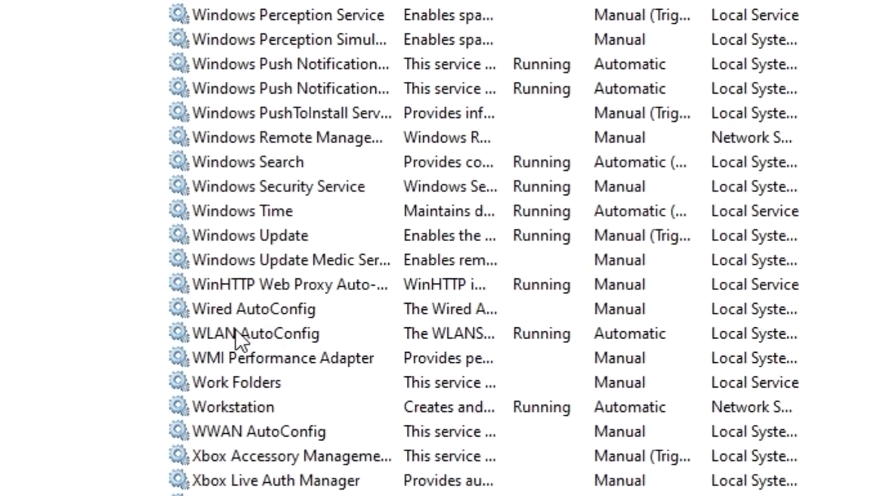
pyautogui.click(284, 493)
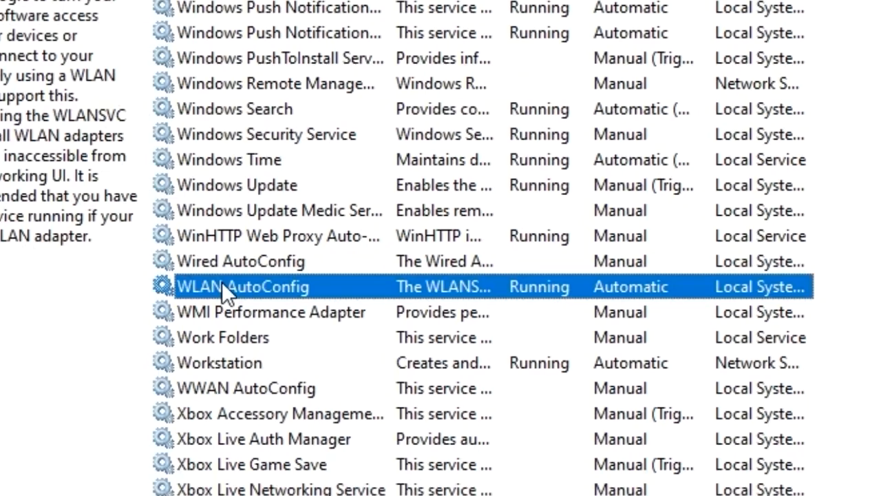
pyautogui.rightClick(393, 284)
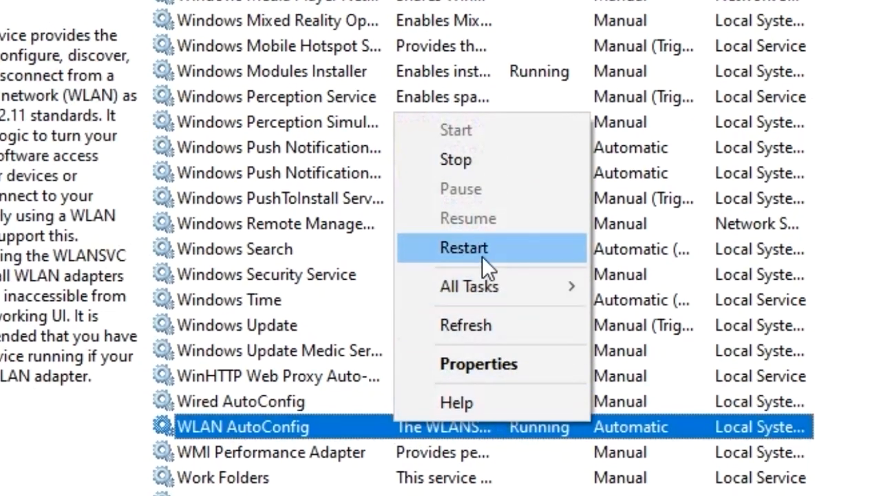
pyautogui.click(482, 255)
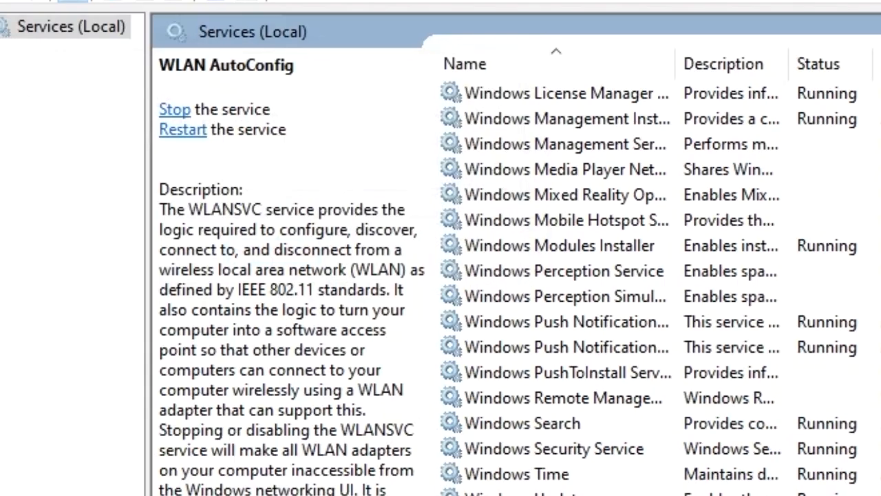
# - Close the Services console and refresh the desktop
pyautogui.hotkey('alt', 'F4')
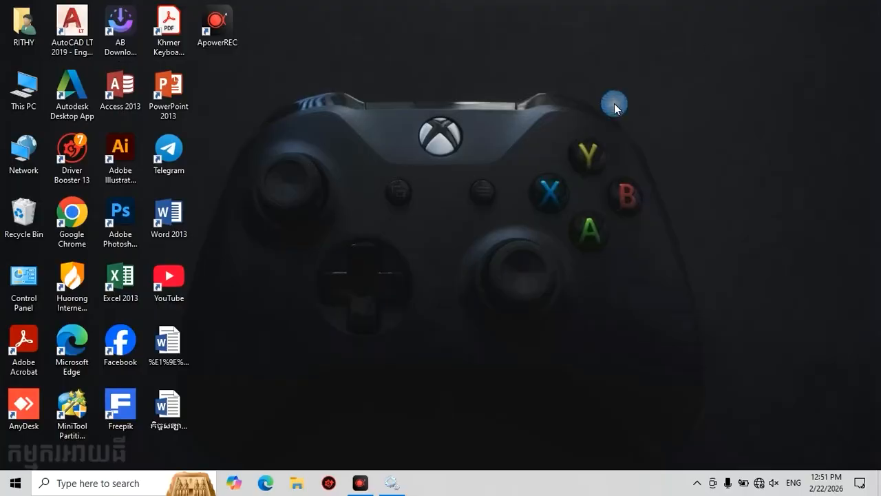
pyautogui.rightClick(615, 104)
pyautogui.click(648, 143)
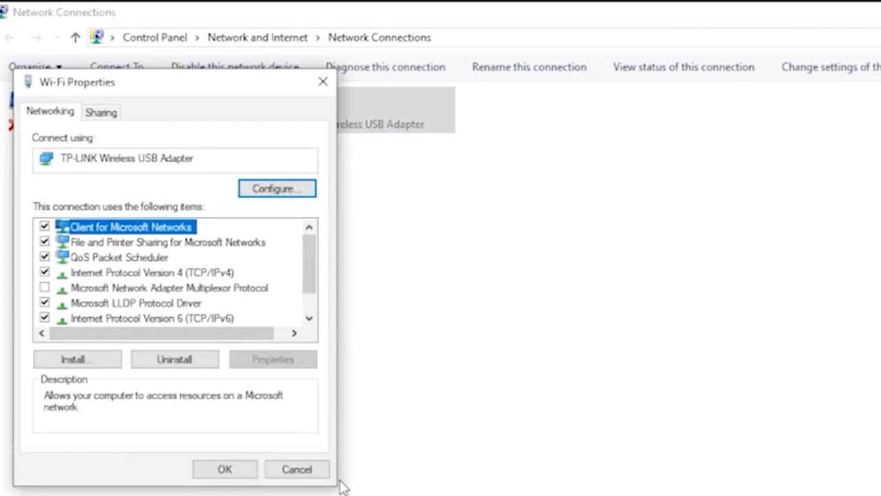
# - Make sure Internet Protocol Version 4 (TCP/IPv4) and Version 6 (TCP/IPv6) are both enabled in the Wi-Fi adapter's properties and accept the dialog
pyautogui.moveTo(215, 89); pyautogui.dragTo(690, 203)
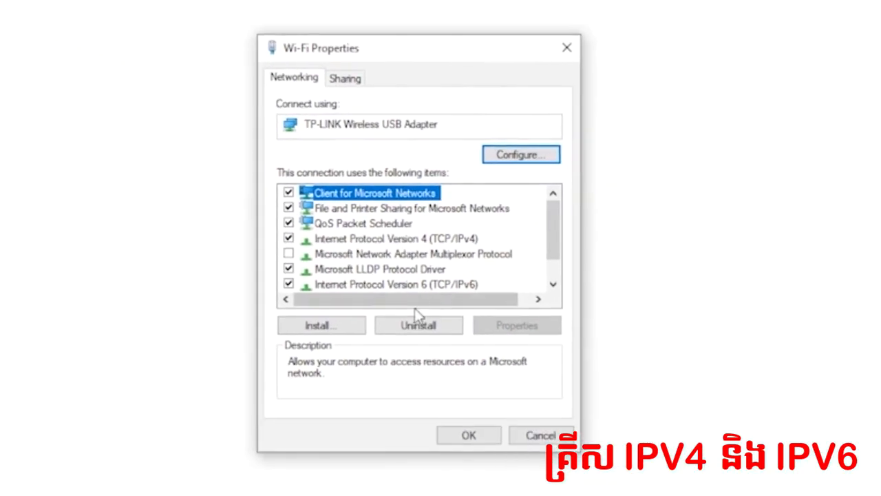
pyautogui.scroll(-1, 441, 258)
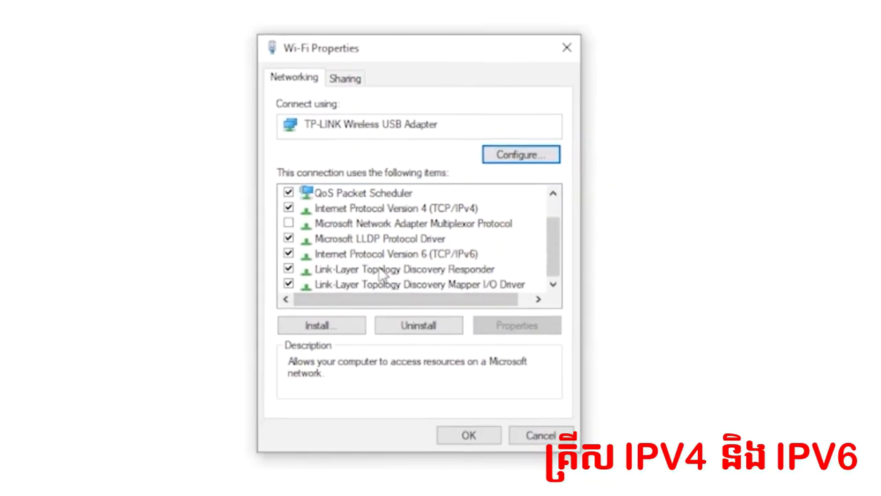
pyautogui.scroll(1, 382, 272)
pyautogui.click(447, 239)
pyautogui.click(290, 238)
pyautogui.click(289, 238)
pyautogui.scroll(-1, 395, 243)
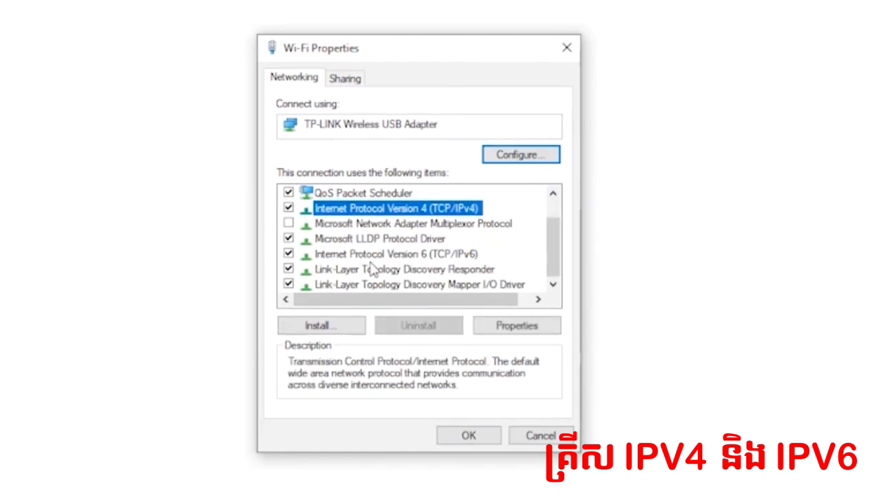
pyautogui.click(440, 253)
pyautogui.click(290, 253)
pyautogui.click(289, 254)
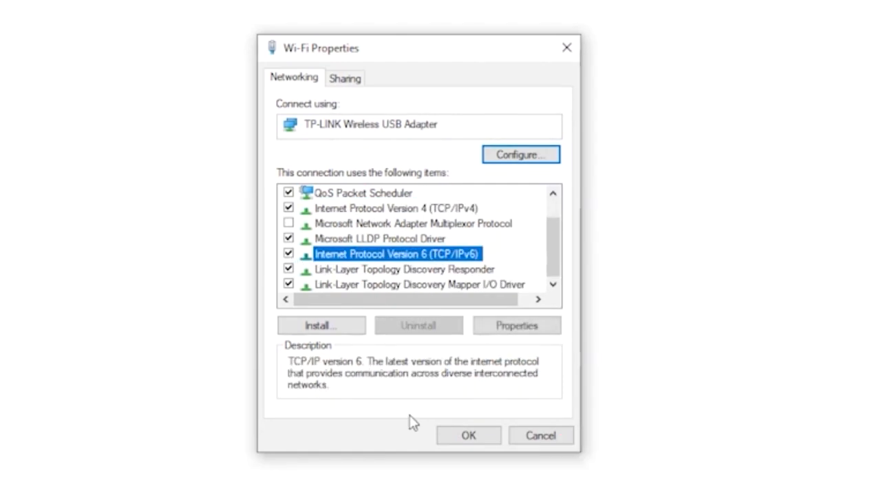
pyautogui.click(487, 322)
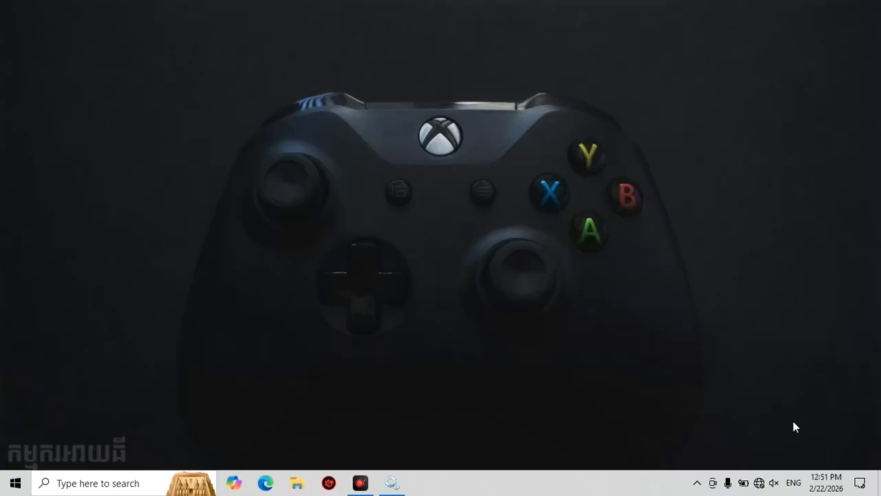
# - Connect to the secured, non-hidden Wi-Fi network without automatic connection and close the network list
pyautogui.click(760, 483)
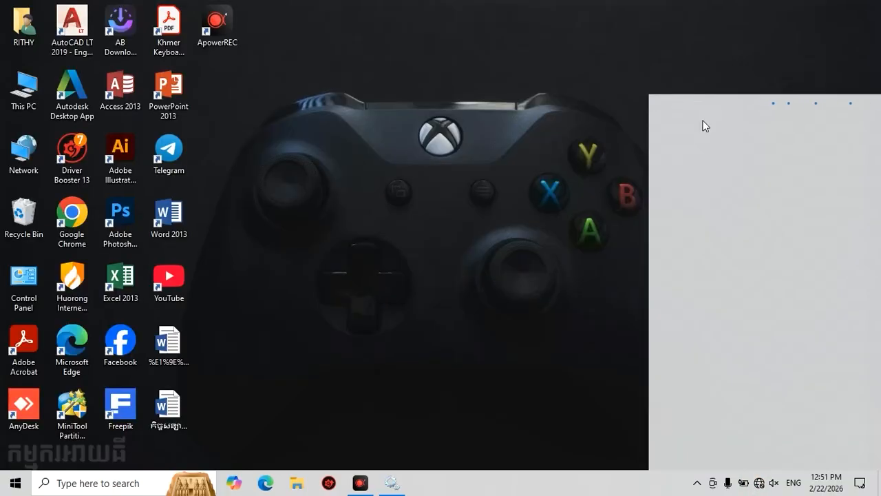
pyautogui.click(697, 130)
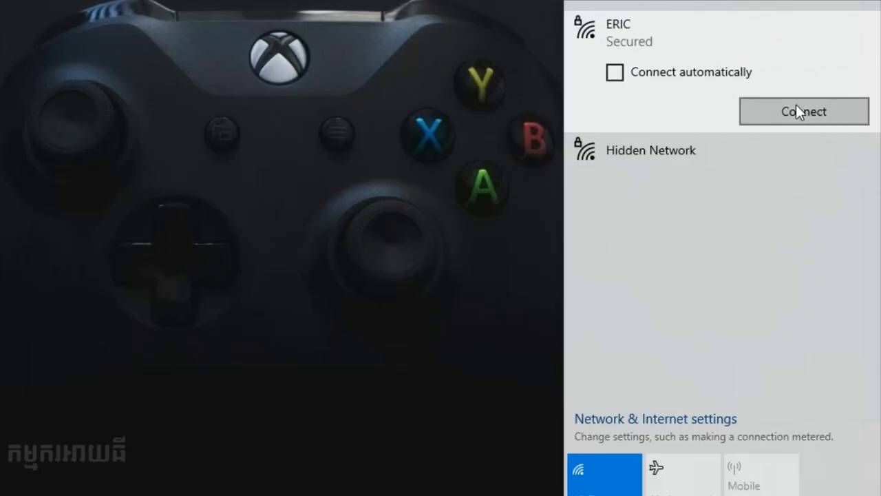
pyautogui.click(796, 107)
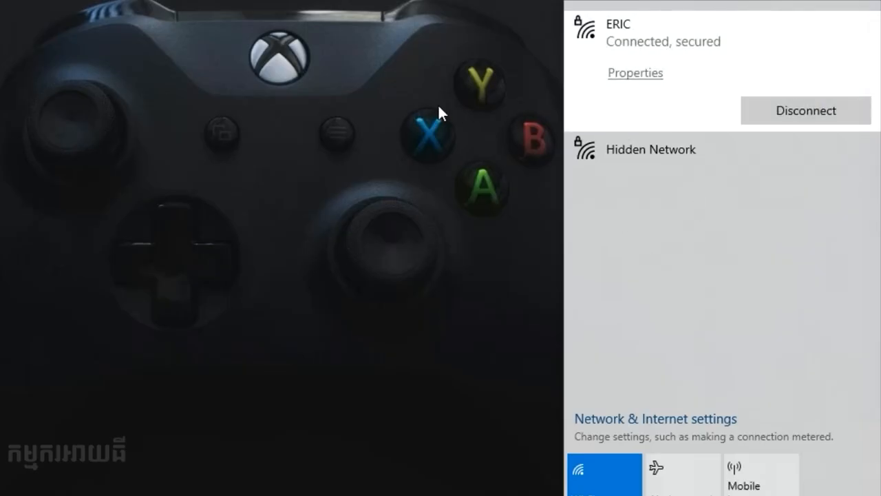
pyautogui.click(343, 137)
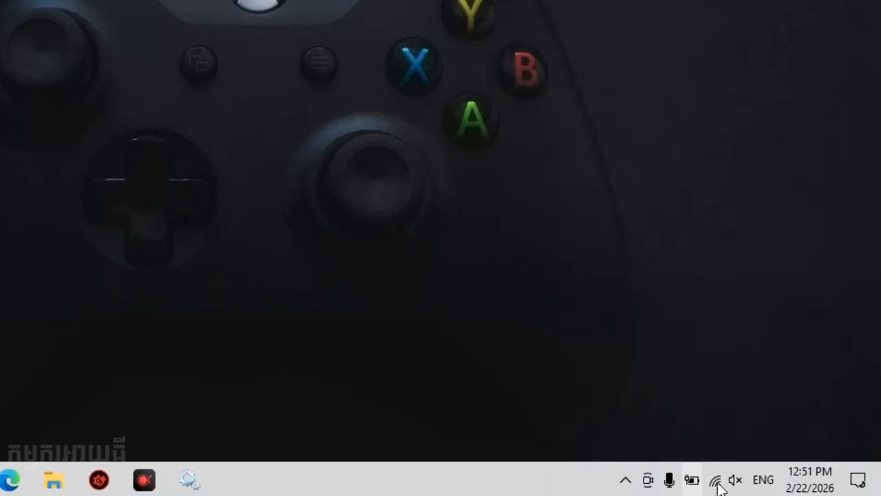